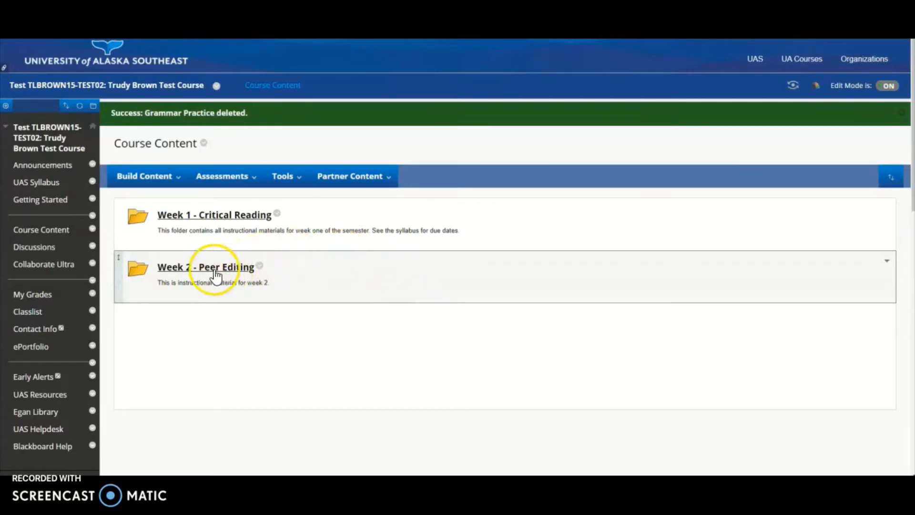
Start creating a new assignment inside the Week 2 - Peer Editing folder.
{"action": "left_click", "coordinate": [185, 270]}
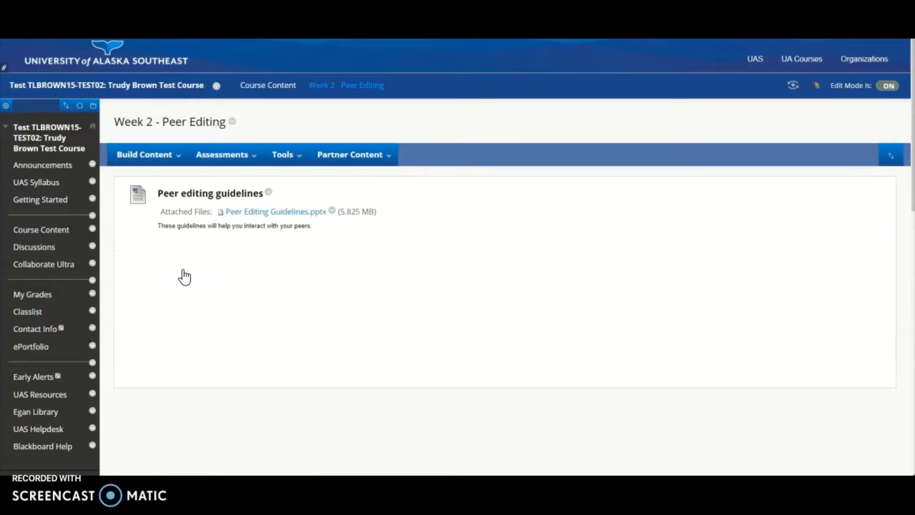
{"action": "left_click", "coordinate": [228, 166]}
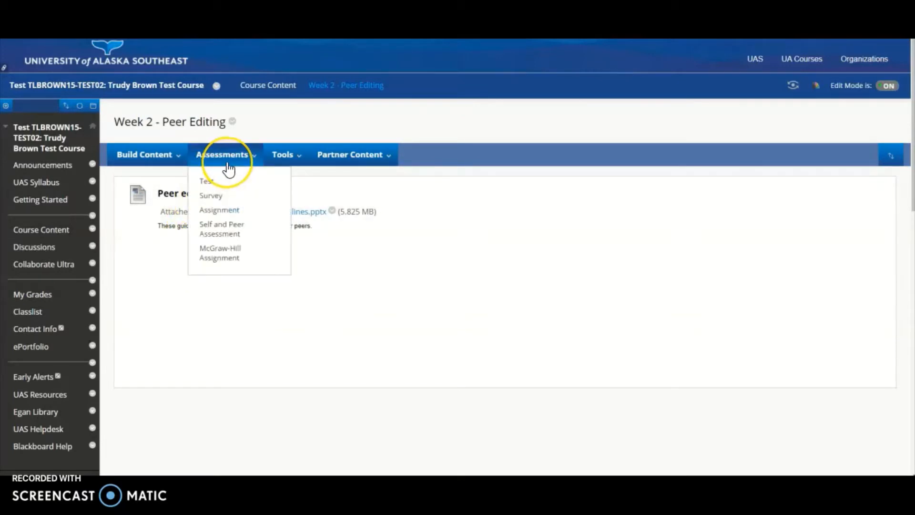
{"action": "left_click", "coordinate": [216, 210]}
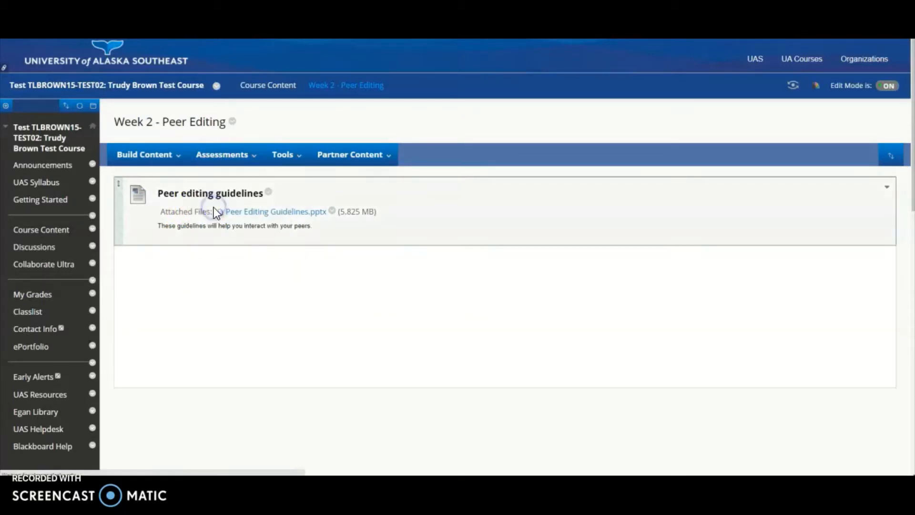
Name the new assignment "Grammar - Commas".
{"action": "left_click", "coordinate": [278, 235]}
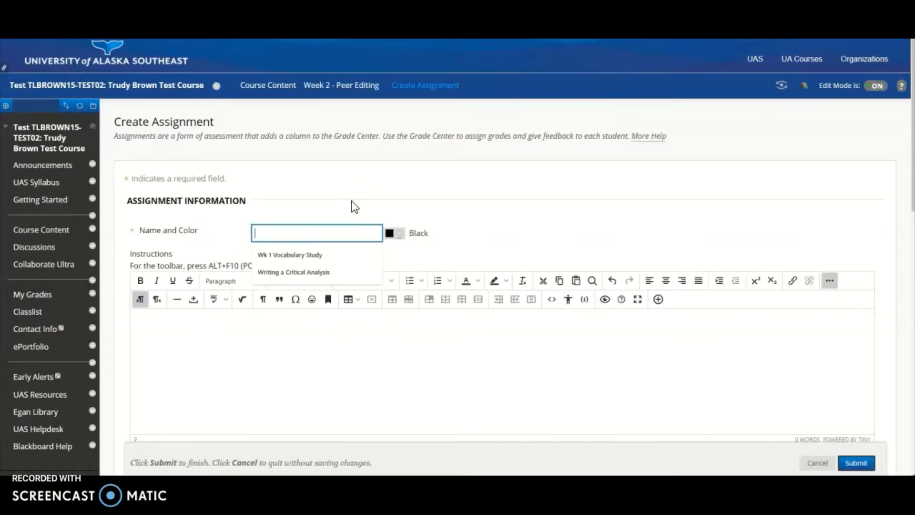
{"action": "type", "text": "Gram"}
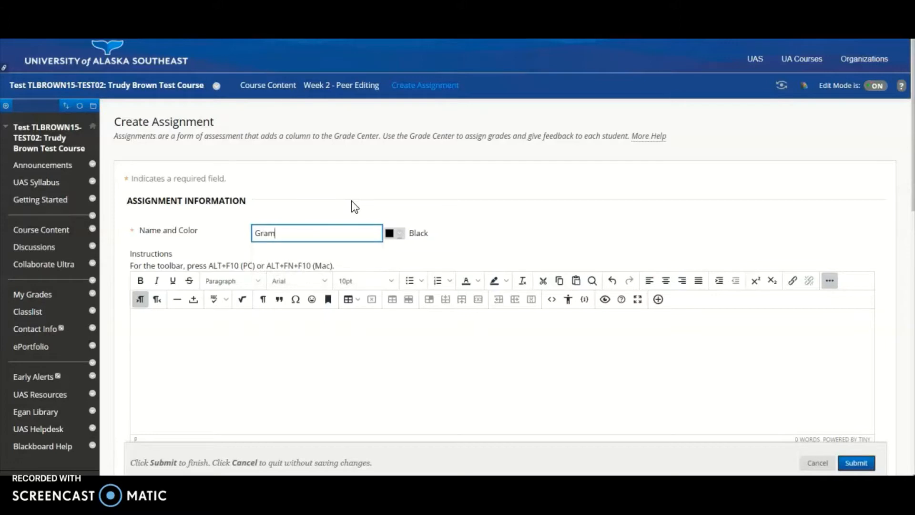
{"action": "type", "text": "mar -"}
{"action": "type", "text": "Commas"}
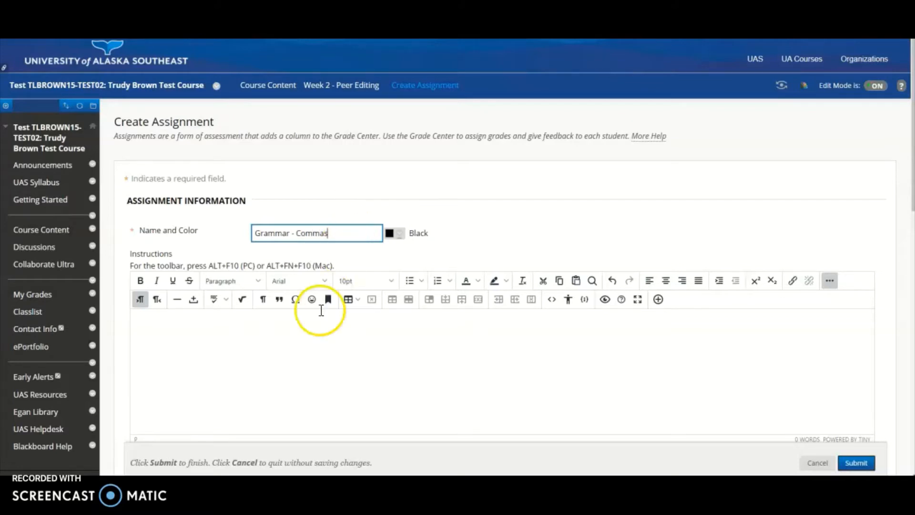
Enter the assignment instructions "Rewrite the sentences in the exercise punctuated correctly and turn in.".
{"action": "left_click", "coordinate": [187, 335]}
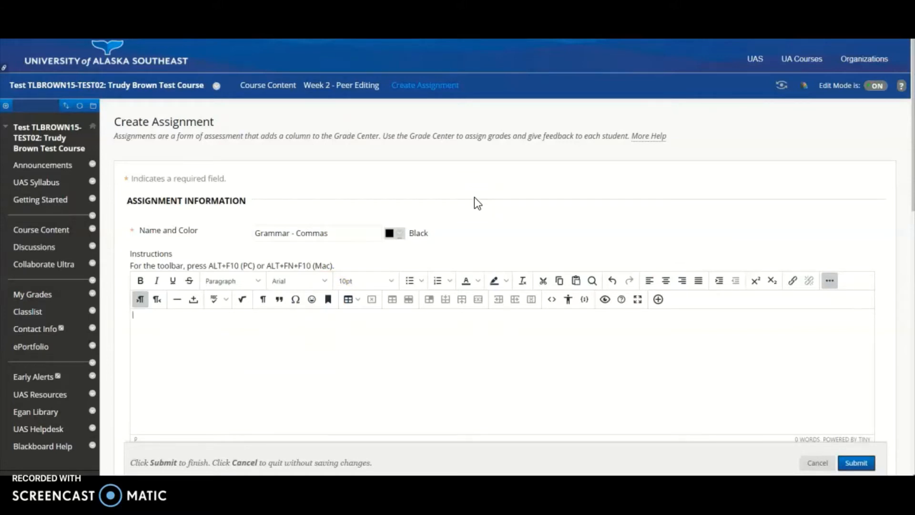
{"action": "type", "text": "Rewrite the sentences in the exercise"}
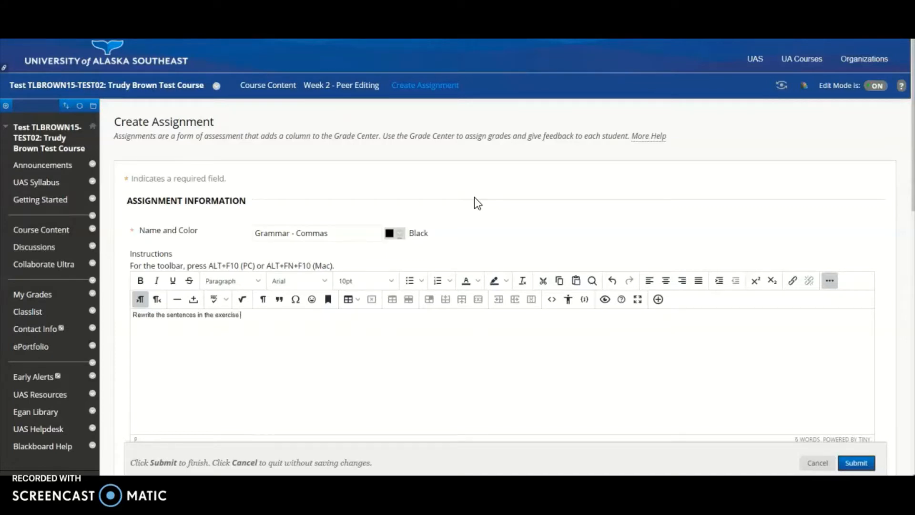
{"action": "type", "text": " punctuated correctly and turn in."}
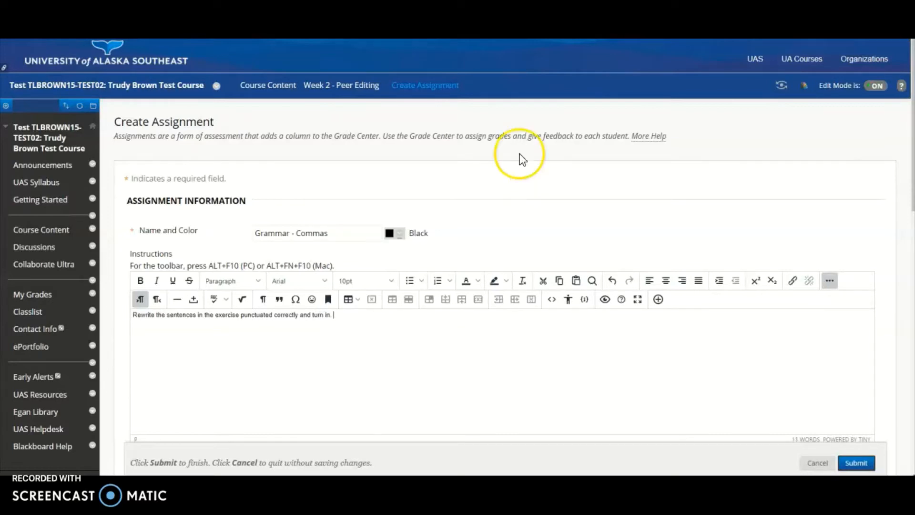
Attach the local file "Exercise _ Comma Exercise 1.docx" to the assignment.
{"action": "scroll", "coordinate": [388, 227], "scroll_direction": "down", "scroll_amount": 1}
{"action": "scroll", "coordinate": [380, 227], "scroll_direction": "down", "scroll_amount": 4}
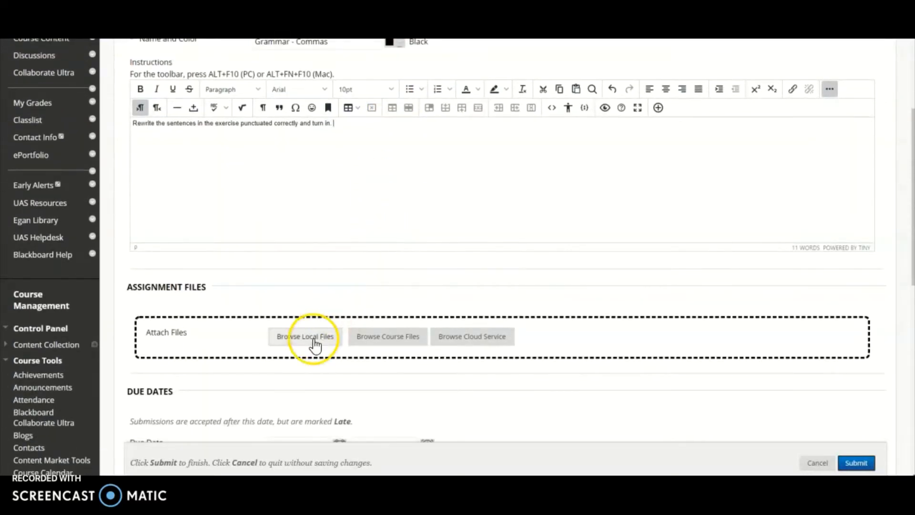
{"action": "left_click", "coordinate": [314, 338]}
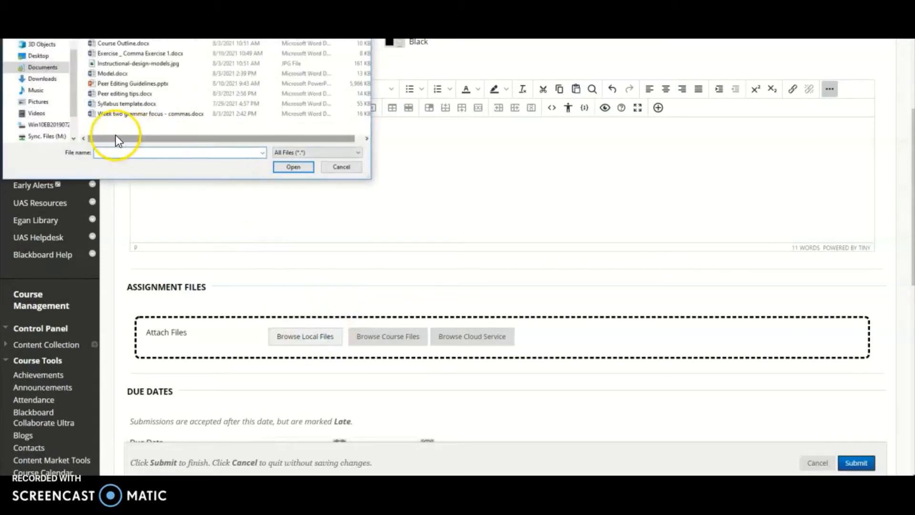
{"action": "double_click", "coordinate": [118, 54]}
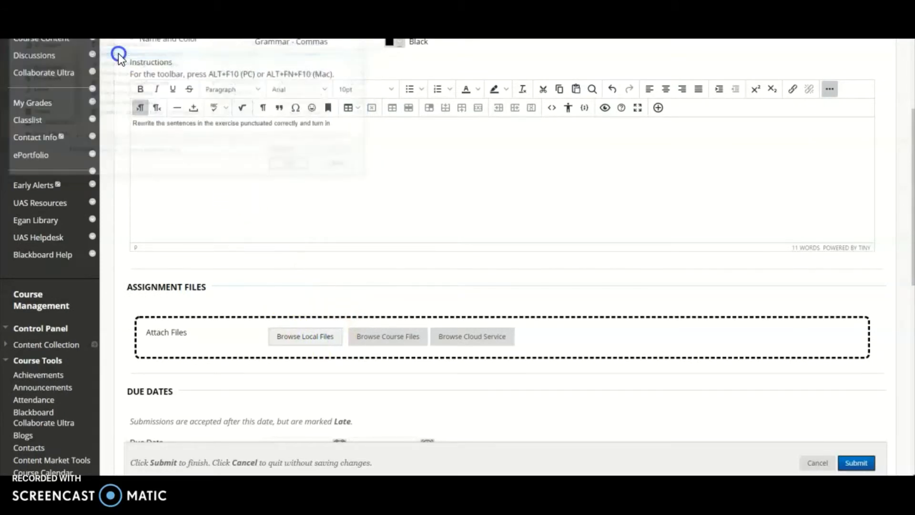
Enable the assignment's due date and set it to 08/17/2021 at midnight (12:00 AM).
{"action": "scroll", "coordinate": [468, 388], "scroll_direction": "down", "scroll_amount": 2}
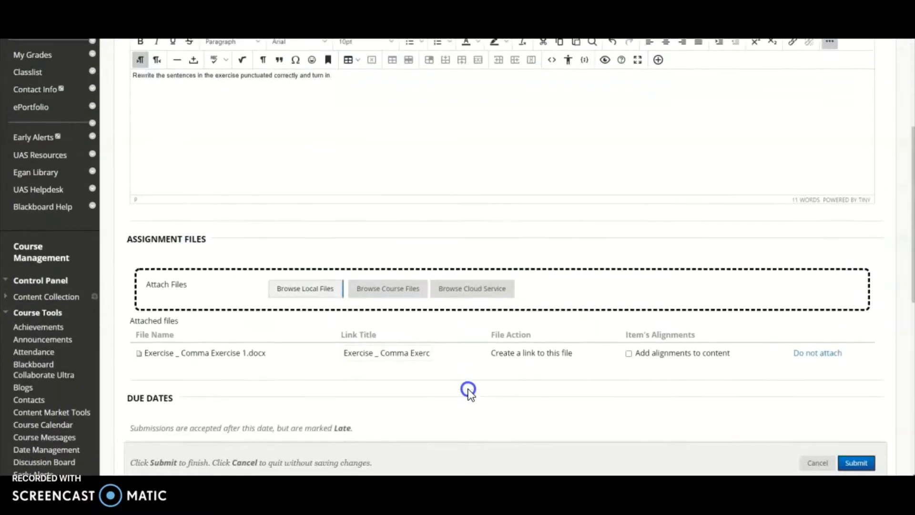
{"action": "scroll", "coordinate": [438, 367], "scroll_direction": "down", "scroll_amount": 2}
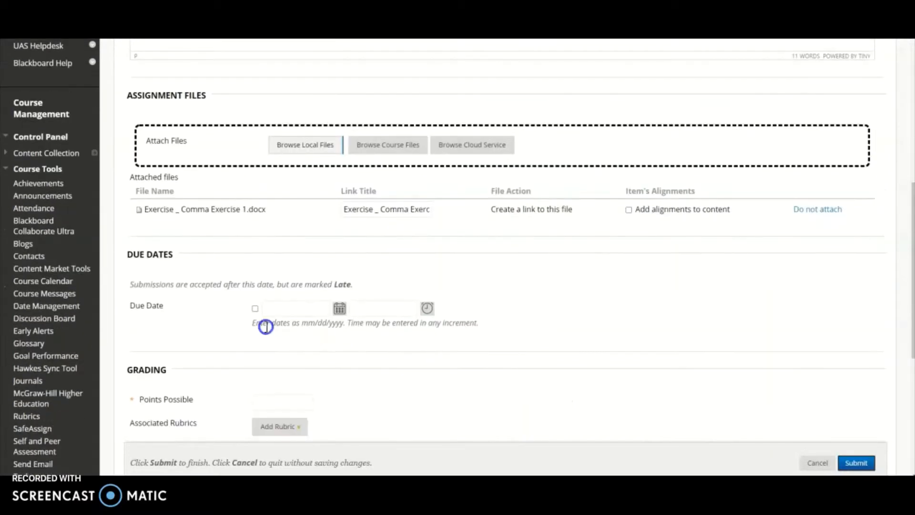
{"action": "left_click", "coordinate": [253, 310]}
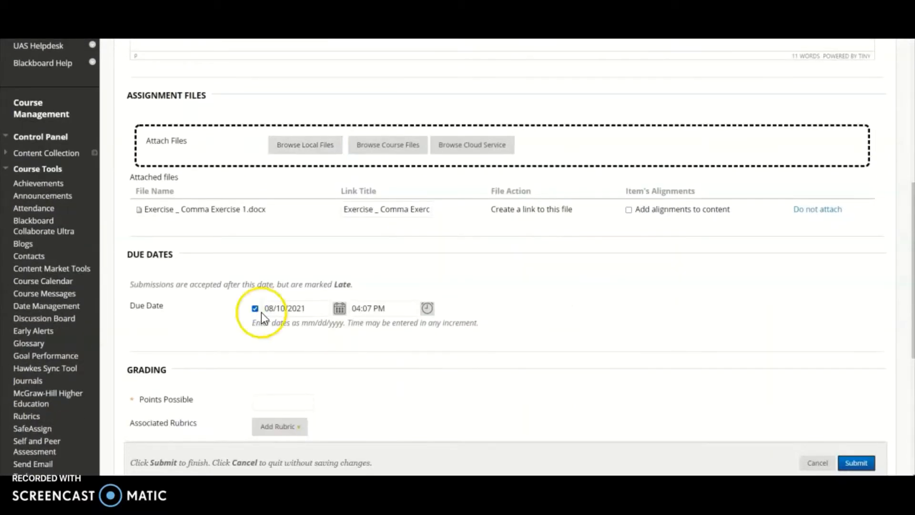
{"action": "left_click", "coordinate": [339, 309]}
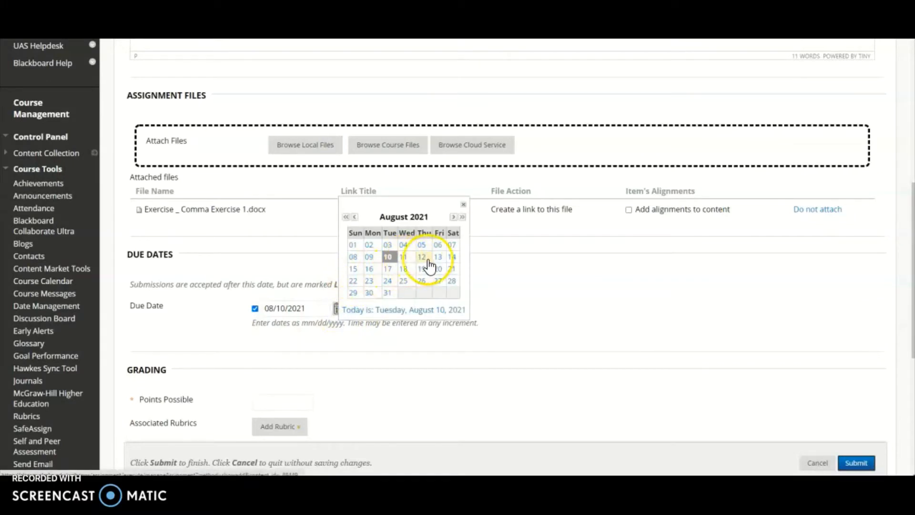
{"action": "left_click", "coordinate": [390, 270]}
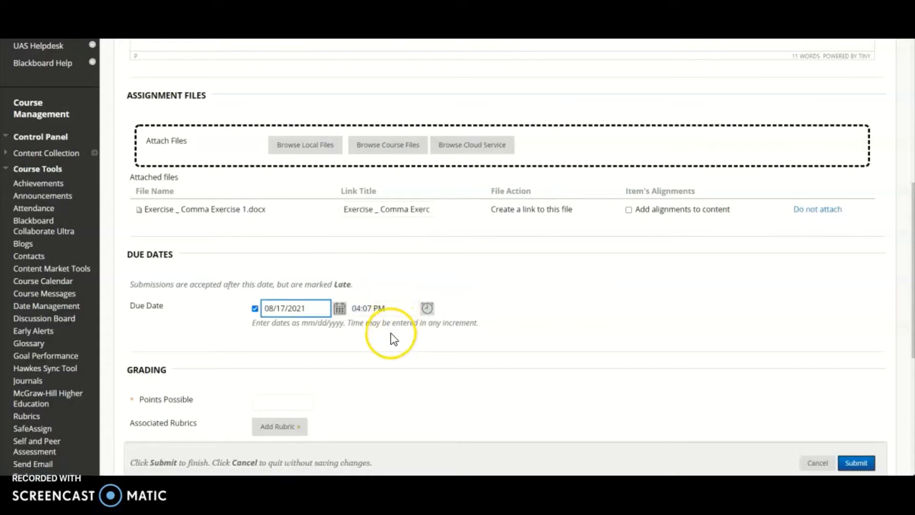
{"action": "left_click", "coordinate": [428, 309]}
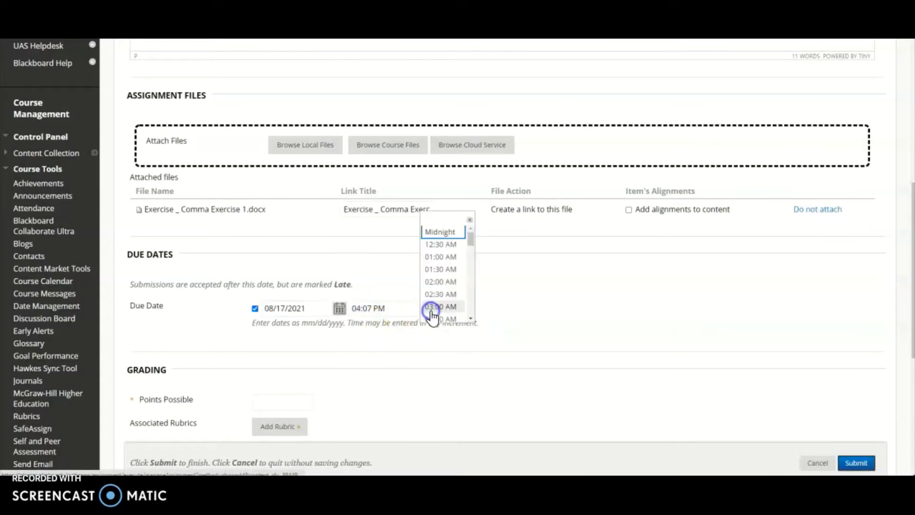
{"action": "left_click", "coordinate": [432, 233]}
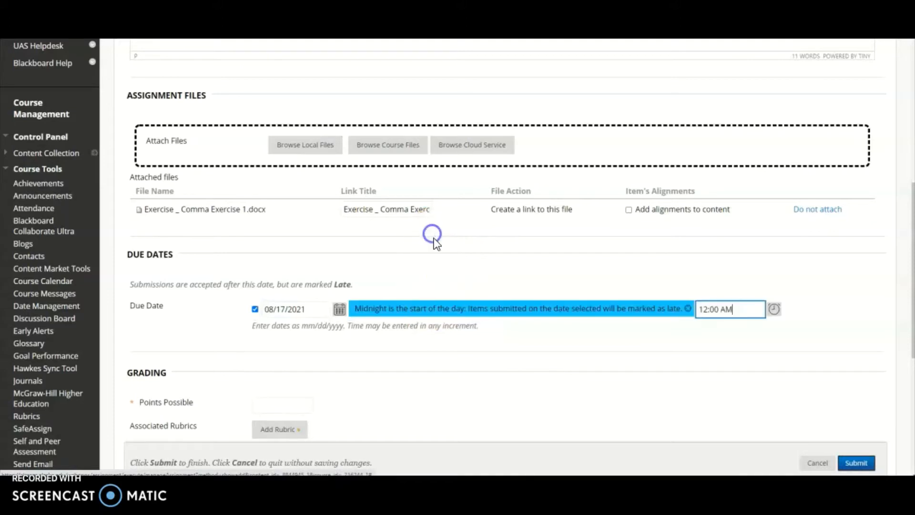
{"action": "left_click", "coordinate": [458, 335]}
Set the assignment's points possible to 20.
{"action": "scroll", "coordinate": [453, 338], "scroll_direction": "down", "scroll_amount": 2}
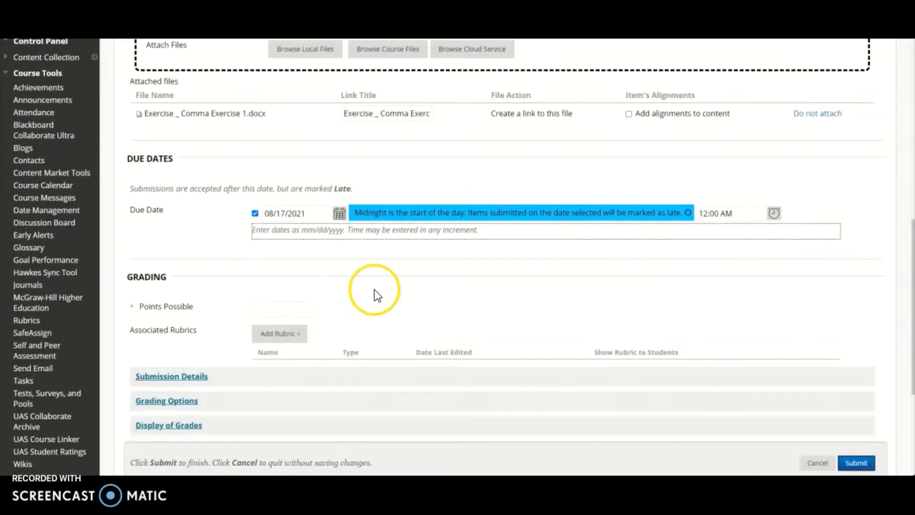
{"action": "scroll", "coordinate": [333, 297], "scroll_direction": "down", "scroll_amount": 1}
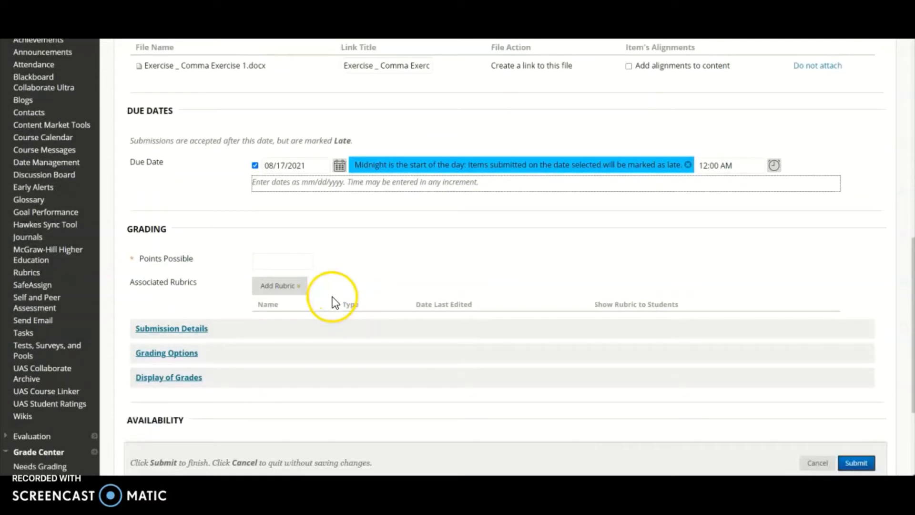
{"action": "left_click", "coordinate": [263, 263]}
{"action": "left_click", "coordinate": [262, 283]}
{"action": "left_click", "coordinate": [406, 250]}
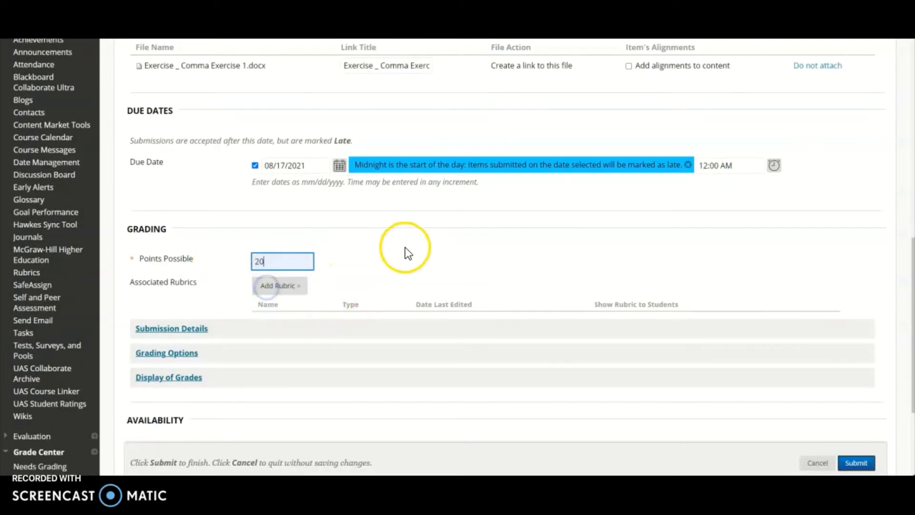
{"action": "scroll", "coordinate": [407, 252], "scroll_direction": "down", "scroll_amount": 2}
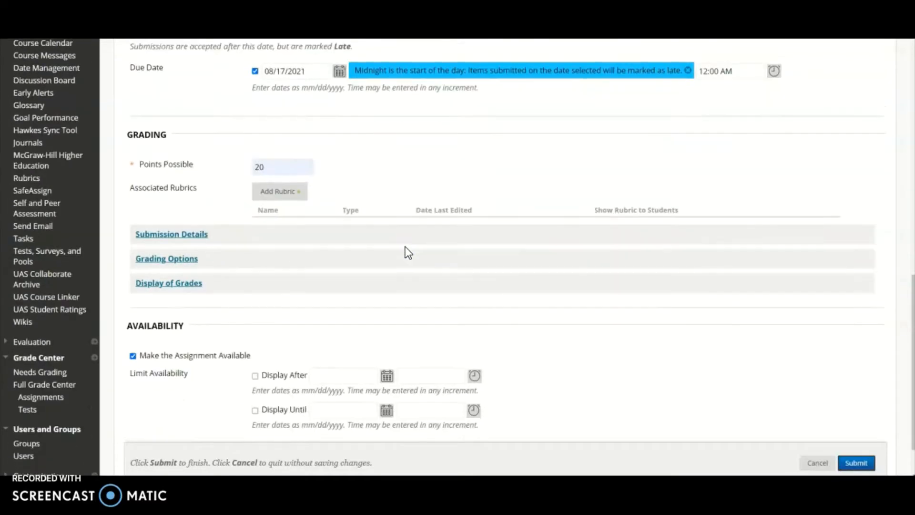
{"action": "left_click", "coordinate": [364, 243]}
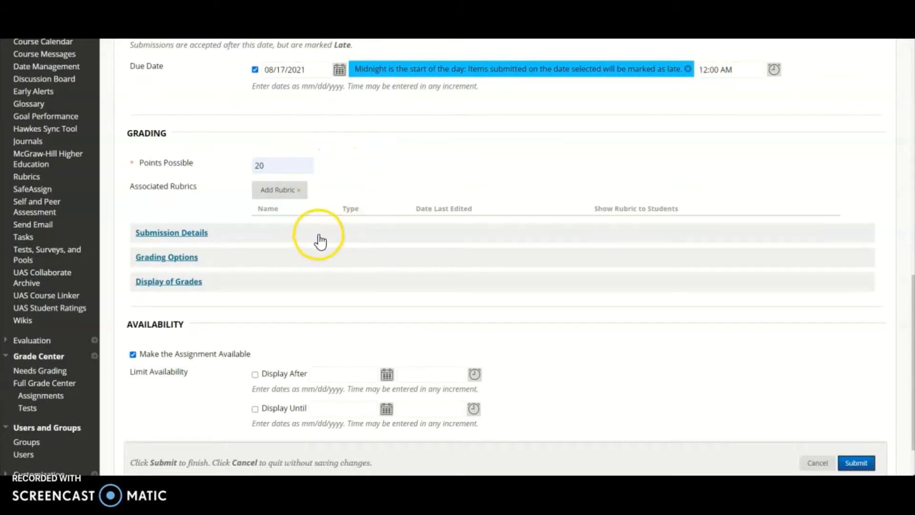
{"action": "left_click", "coordinate": [292, 191]}
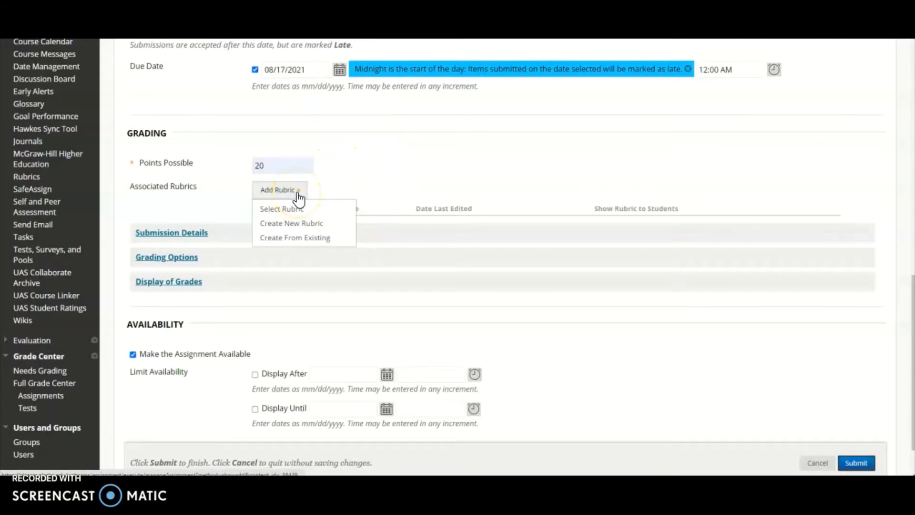
{"action": "left_click", "coordinate": [304, 209]}
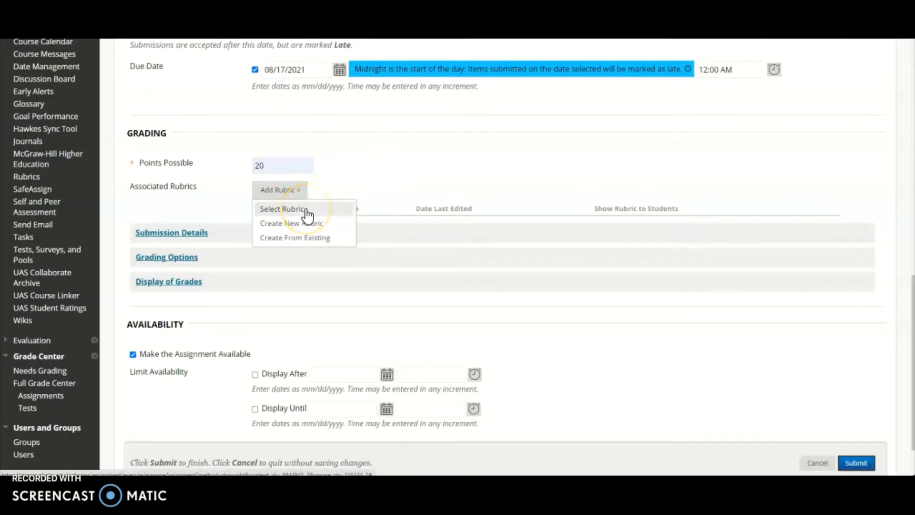
{"action": "left_click", "coordinate": [318, 223]}
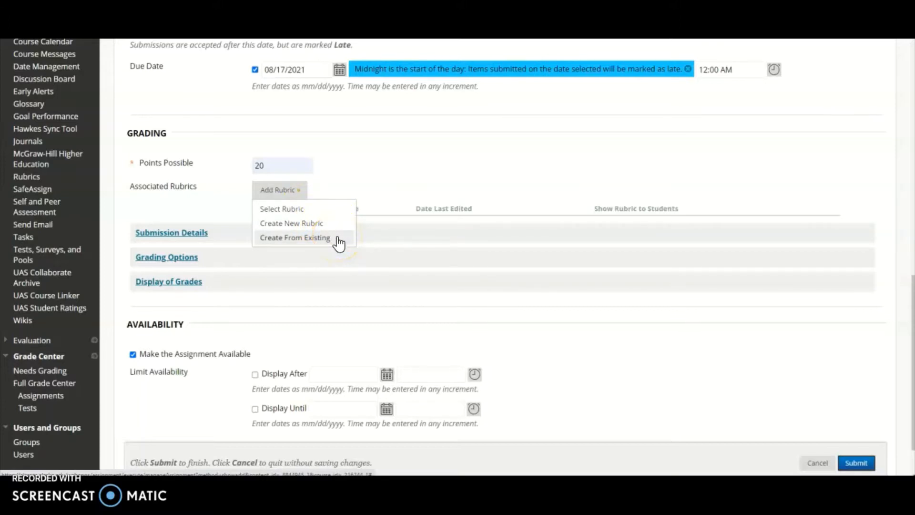
In the submission details, allow multiple attempts with a maximum of 3.
{"action": "left_click", "coordinate": [189, 239]}
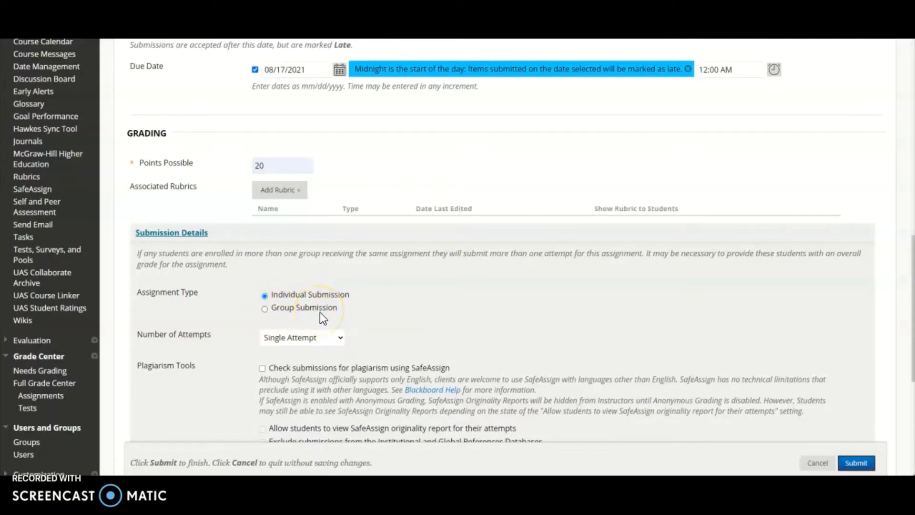
{"action": "left_click", "coordinate": [341, 338]}
{"action": "left_click", "coordinate": [341, 339]}
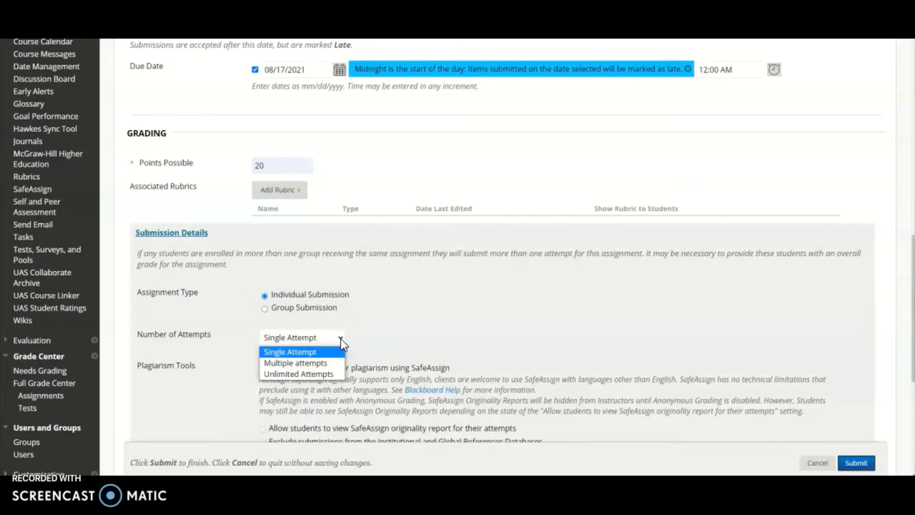
{"action": "left_click", "coordinate": [334, 363]}
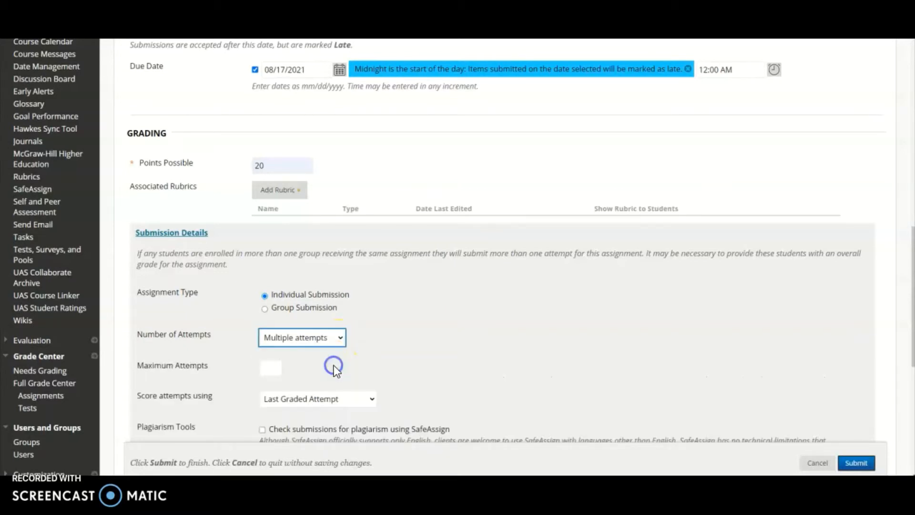
{"action": "scroll", "coordinate": [335, 366], "scroll_direction": "down", "scroll_amount": 2}
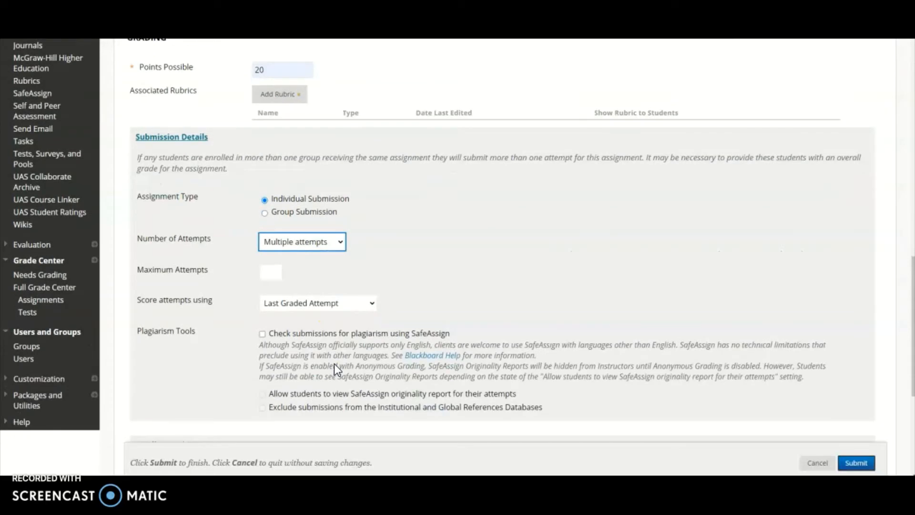
{"action": "left_click", "coordinate": [265, 272]}
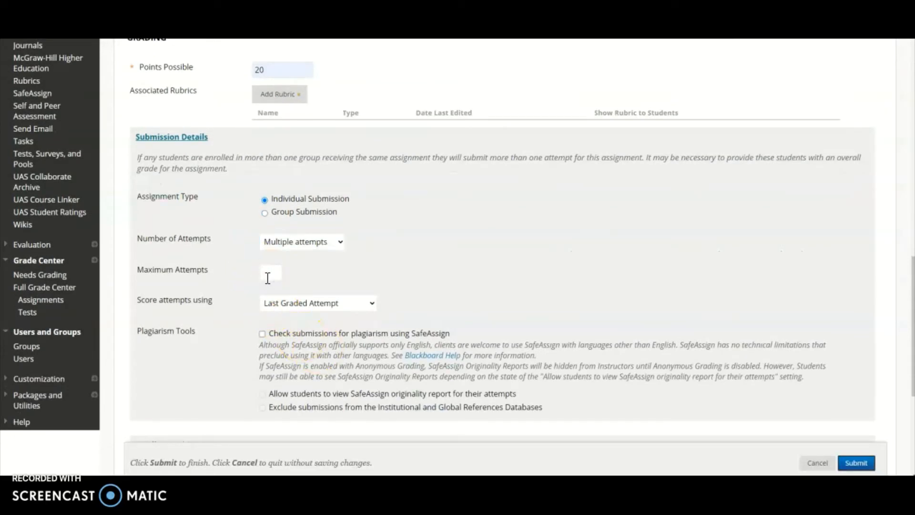
{"action": "type", "text": "3"}
{"action": "left_click", "coordinate": [415, 258]}
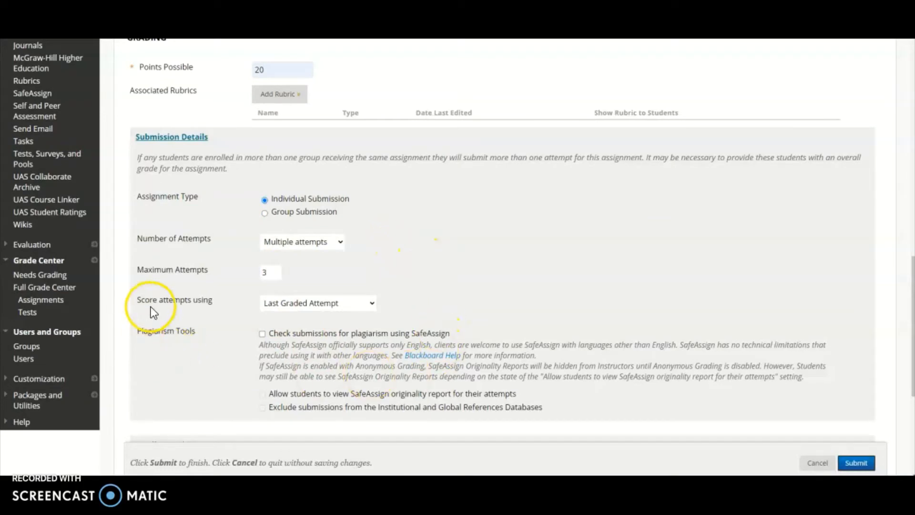
{"action": "left_click", "coordinate": [373, 304]}
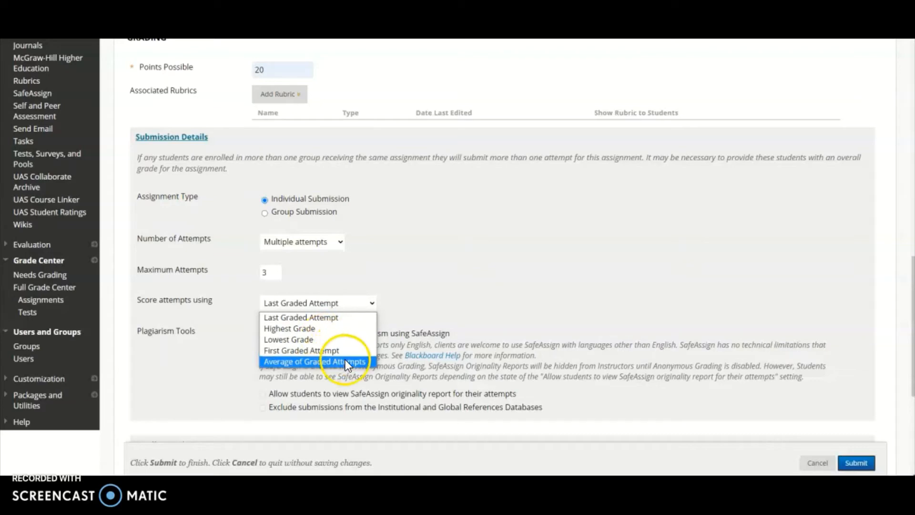
{"action": "left_click", "coordinate": [398, 316]}
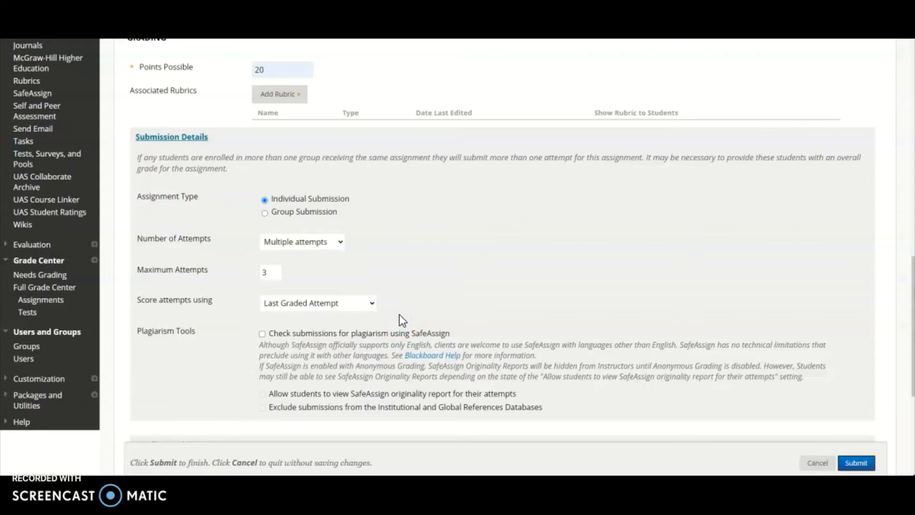
Expand the assignment's Grading Options and review the anonymous and delegated grading settings.
{"action": "scroll", "coordinate": [400, 318], "scroll_direction": "down", "scroll_amount": 2}
{"action": "left_click", "coordinate": [324, 274]}
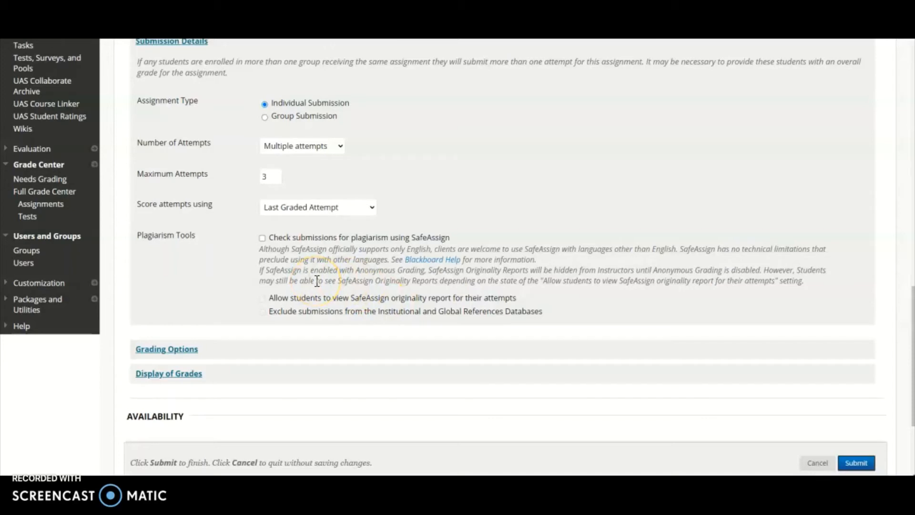
{"action": "left_click", "coordinate": [172, 350]}
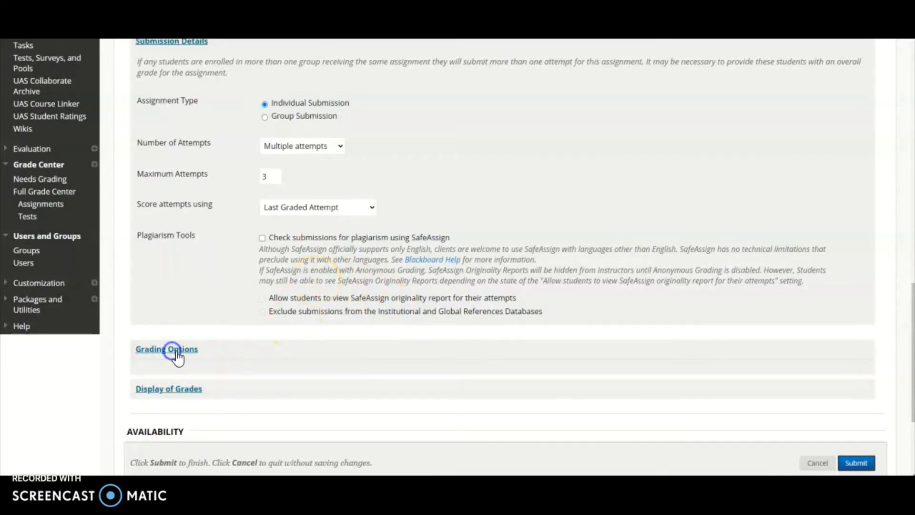
{"action": "scroll", "coordinate": [200, 352], "scroll_direction": "down", "scroll_amount": 3}
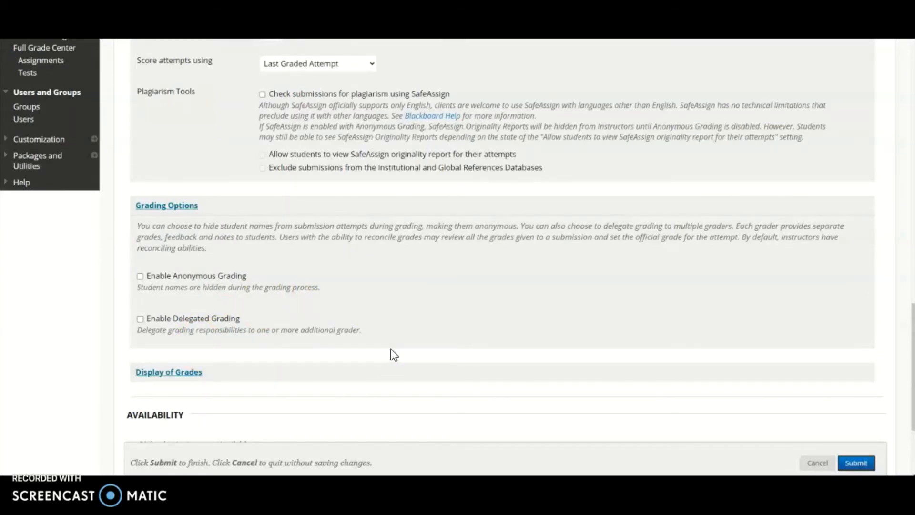
{"action": "scroll", "coordinate": [394, 354], "scroll_direction": "down", "scroll_amount": 1}
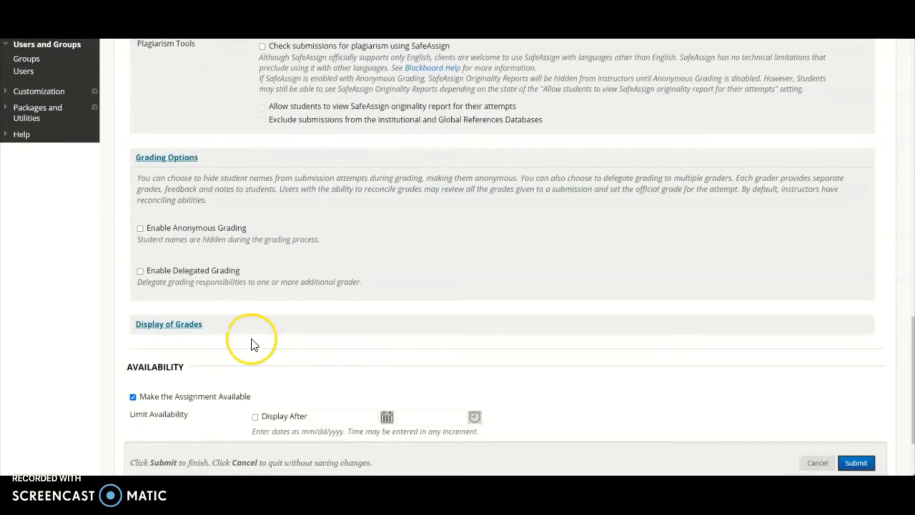
In the grade display settings, set the primary display to Percentage and the secondary display to Score.
{"action": "left_click", "coordinate": [172, 329]}
{"action": "scroll", "coordinate": [351, 314], "scroll_direction": "down", "scroll_amount": 3}
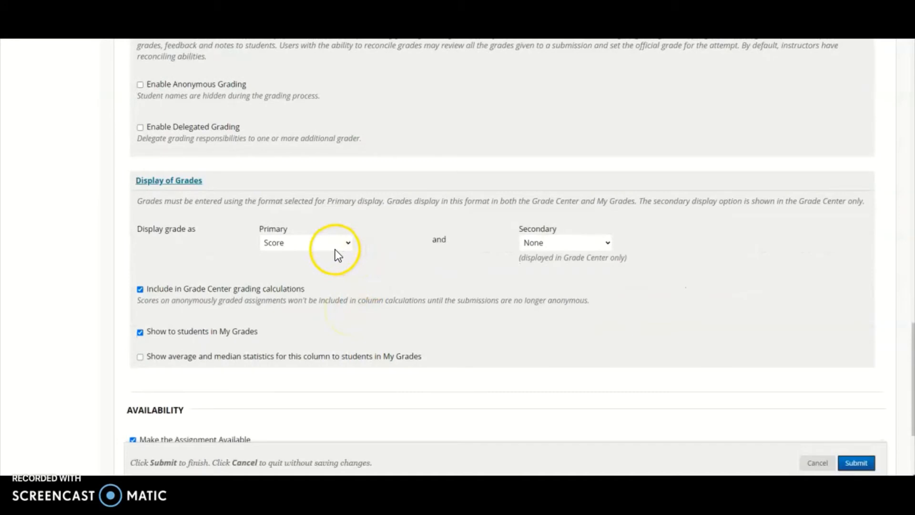
{"action": "left_click", "coordinate": [349, 244]}
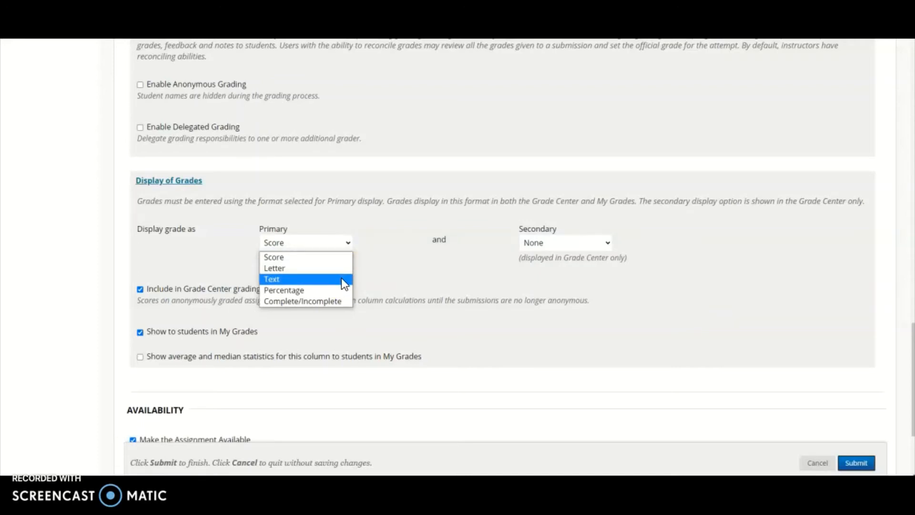
{"action": "left_click", "coordinate": [343, 291]}
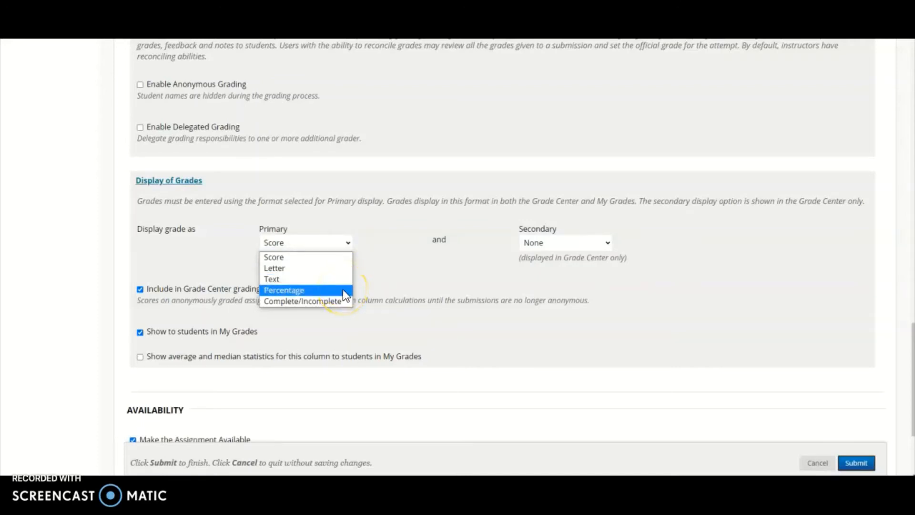
{"action": "left_click", "coordinate": [345, 304]}
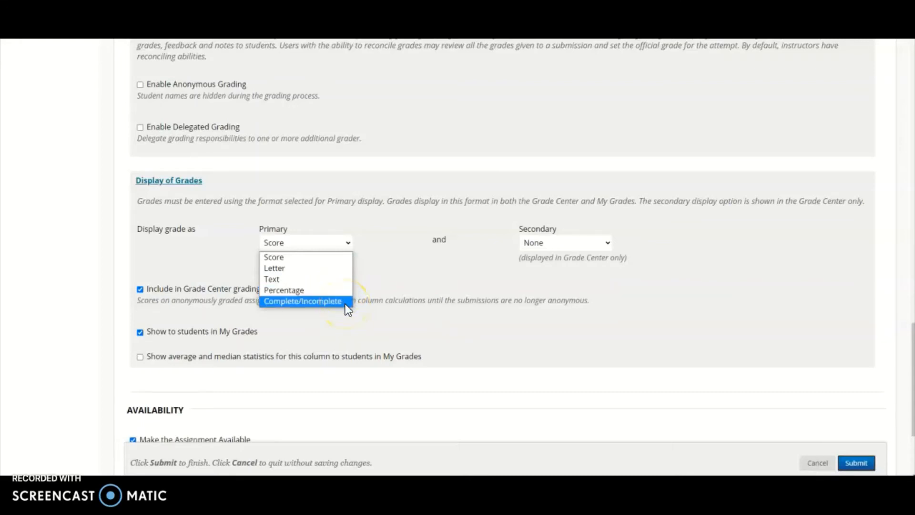
{"action": "left_click", "coordinate": [334, 290]}
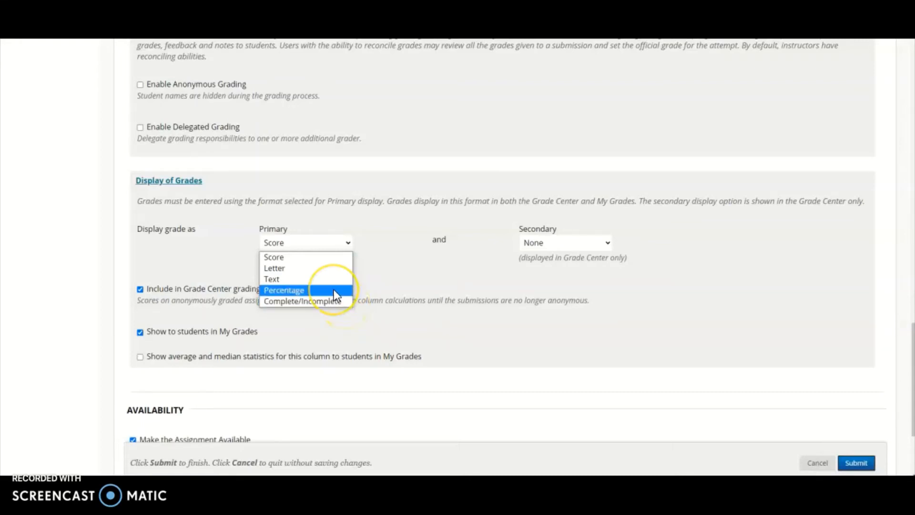
{"action": "left_click", "coordinate": [333, 290]}
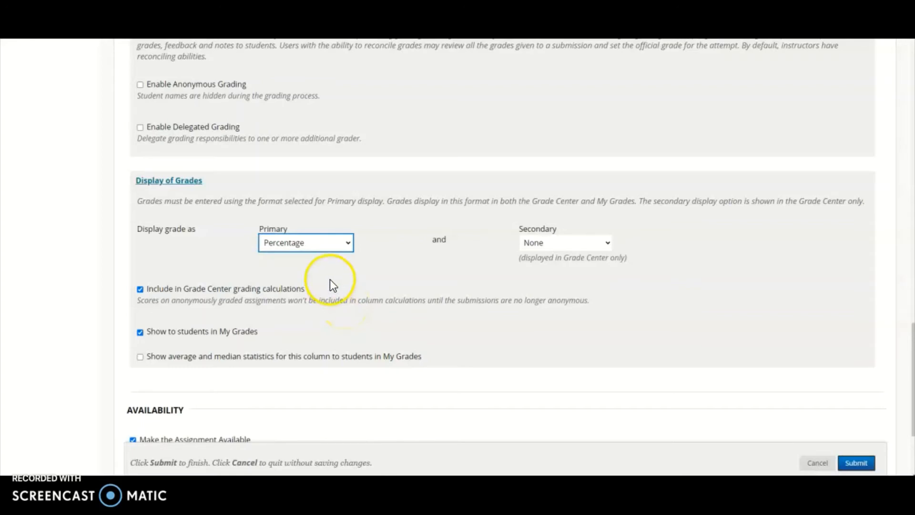
{"action": "left_click", "coordinate": [607, 242]}
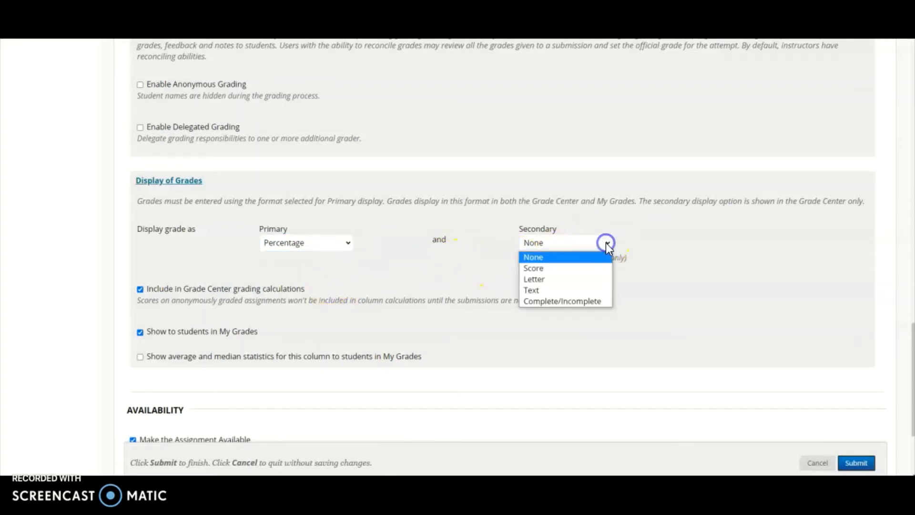
{"action": "left_click", "coordinate": [582, 274]}
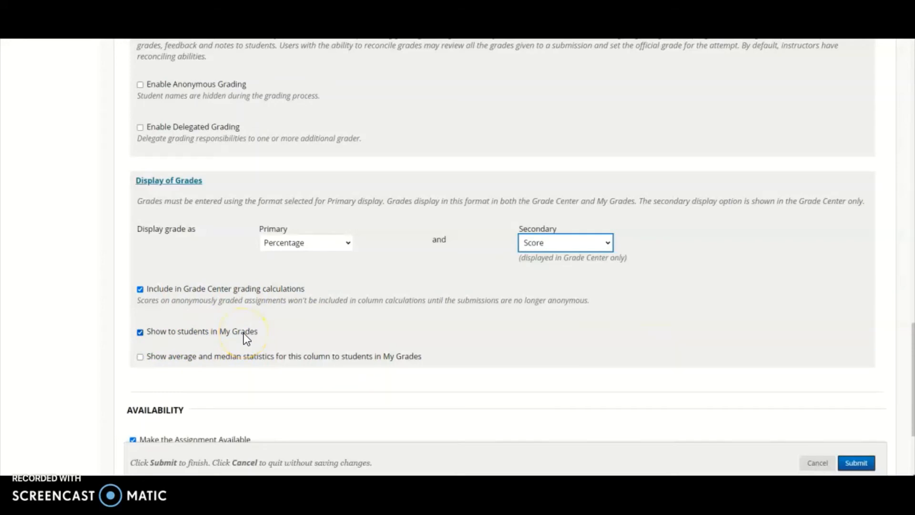
Review the availability settings and submit the new assignment.
{"action": "scroll", "coordinate": [245, 337], "scroll_direction": "down", "scroll_amount": 2}
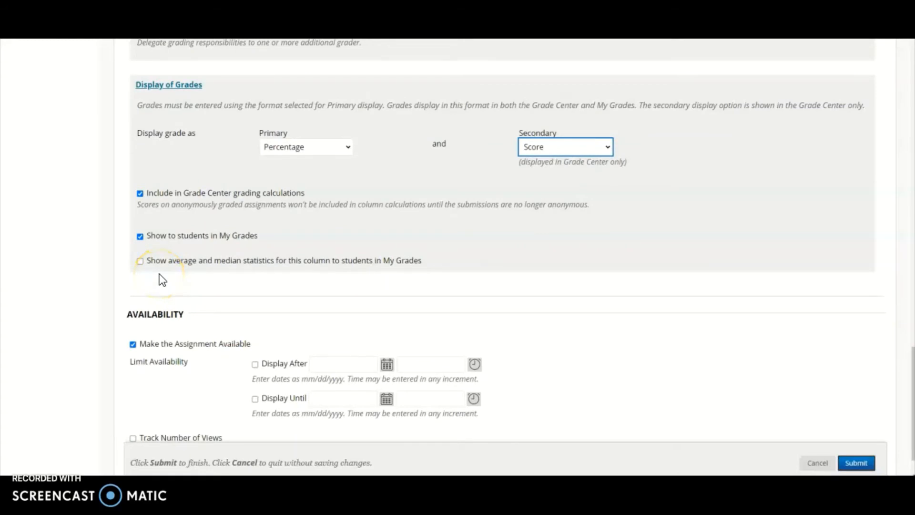
{"action": "scroll", "coordinate": [159, 276], "scroll_direction": "down", "scroll_amount": 1}
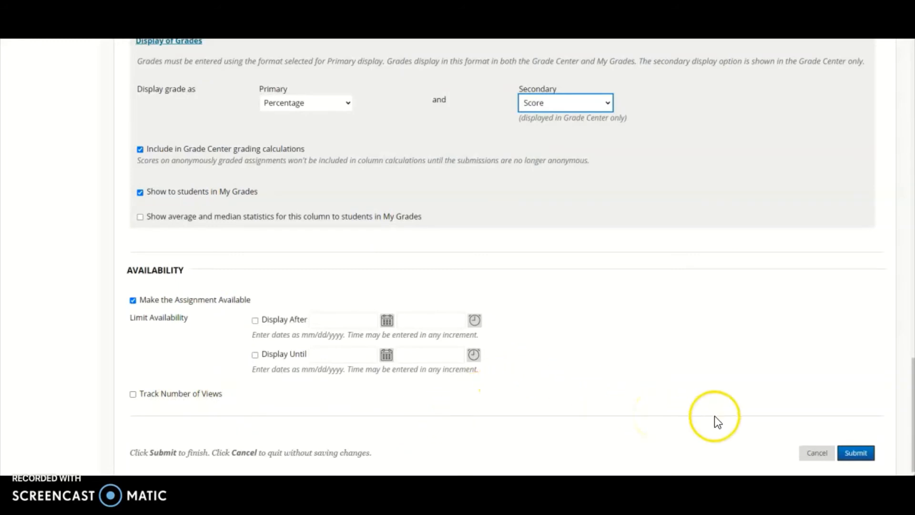
{"action": "left_click", "coordinate": [861, 458]}
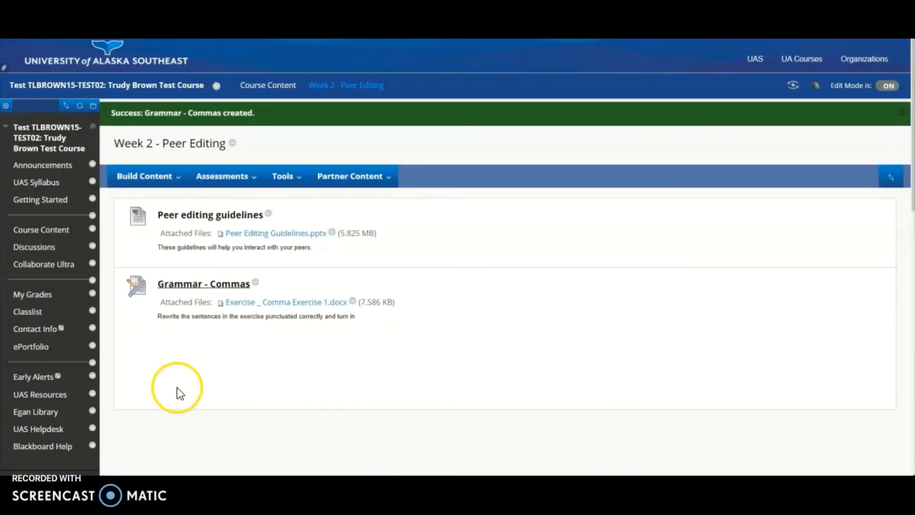
Preview the Grammar - Commas assignment, review its information, submission and comments sections, and cancel back to the Week 2 - Peer Editing folder.
{"action": "left_click", "coordinate": [206, 285]}
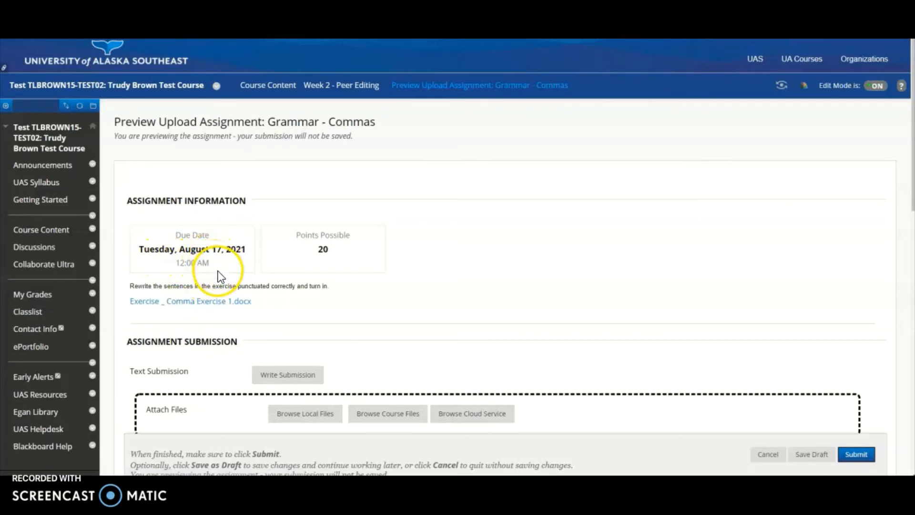
{"action": "scroll", "coordinate": [345, 247], "scroll_direction": "down", "scroll_amount": 2}
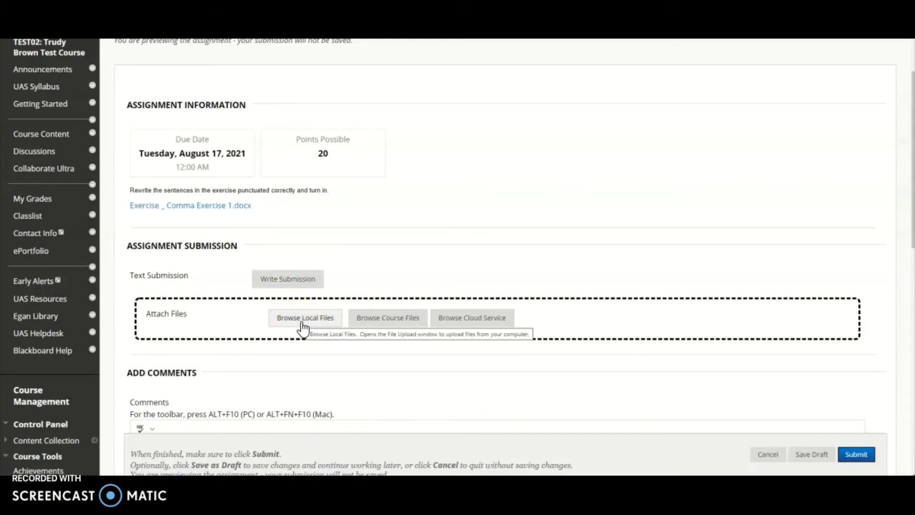
{"action": "scroll", "coordinate": [302, 329], "scroll_direction": "down", "scroll_amount": 3}
{"action": "left_click", "coordinate": [405, 320]}
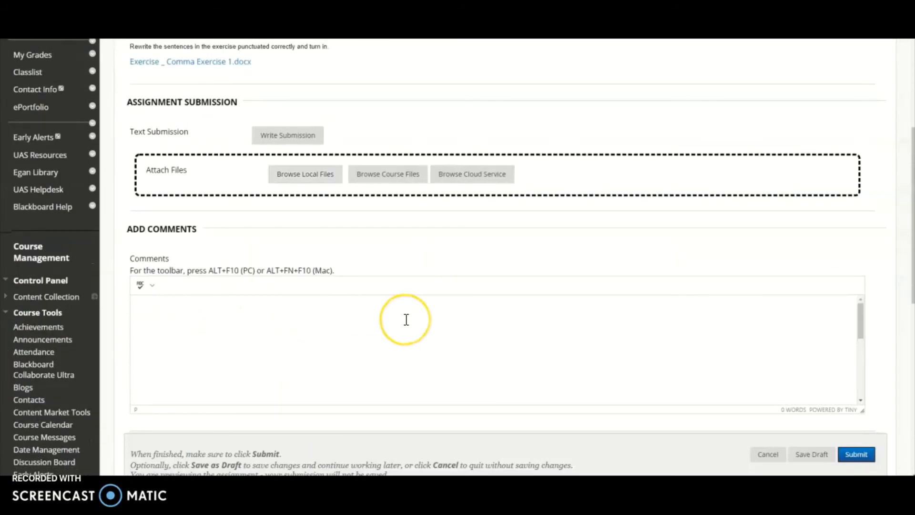
{"action": "scroll", "coordinate": [872, 338], "scroll_direction": "down", "scroll_amount": 1}
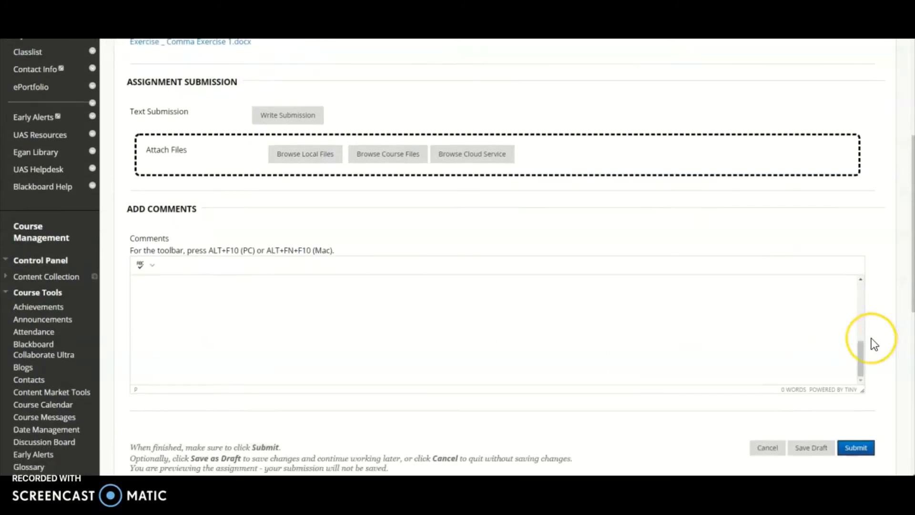
{"action": "scroll", "coordinate": [873, 340], "scroll_direction": "down", "scroll_amount": 5}
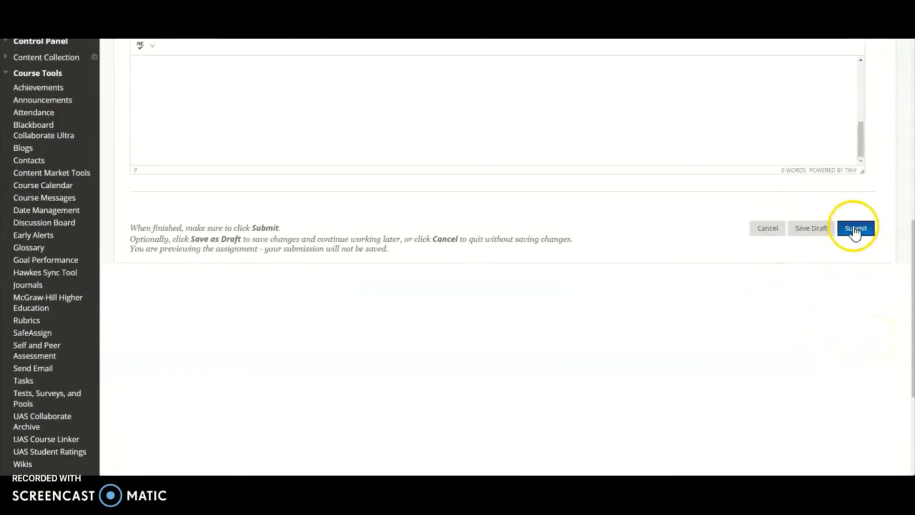
{"action": "left_click", "coordinate": [760, 233]}
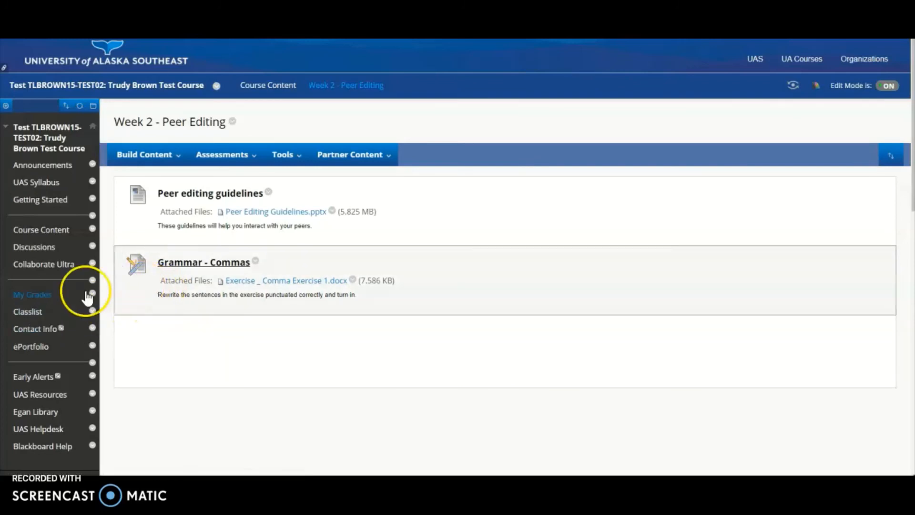
Open the Full Grade Center and check for the Grammar - Commas column.
{"action": "scroll", "coordinate": [83, 291], "scroll_direction": "down", "scroll_amount": 5}
{"action": "scroll", "coordinate": [67, 301], "scroll_direction": "down", "scroll_amount": 2}
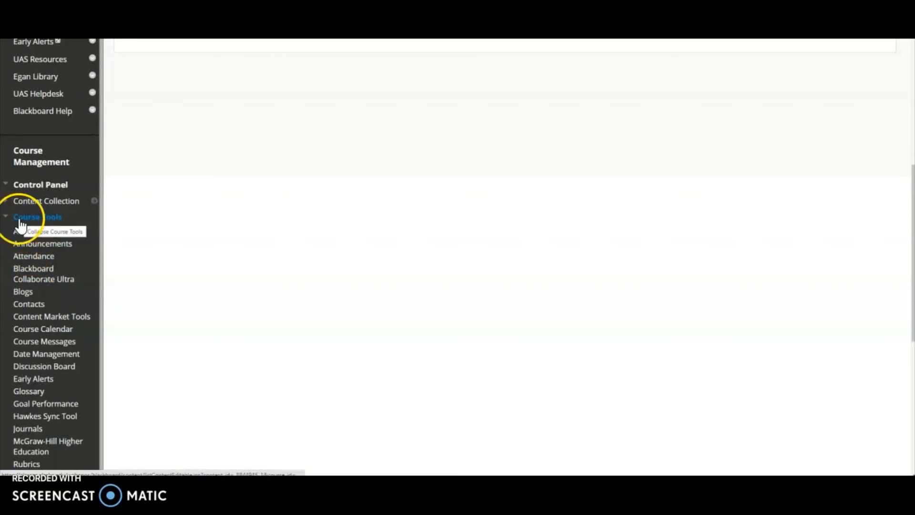
{"action": "scroll", "coordinate": [56, 190], "scroll_direction": "down", "scroll_amount": 7}
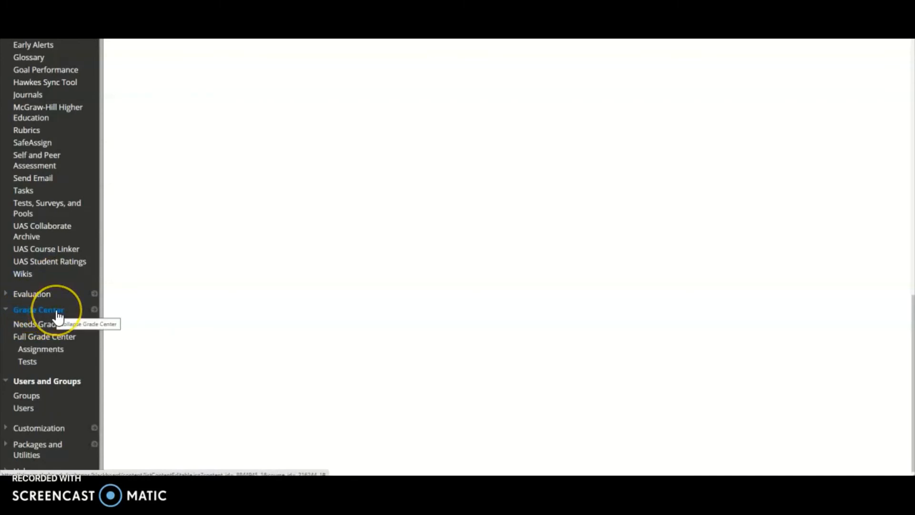
{"action": "left_click", "coordinate": [32, 345]}
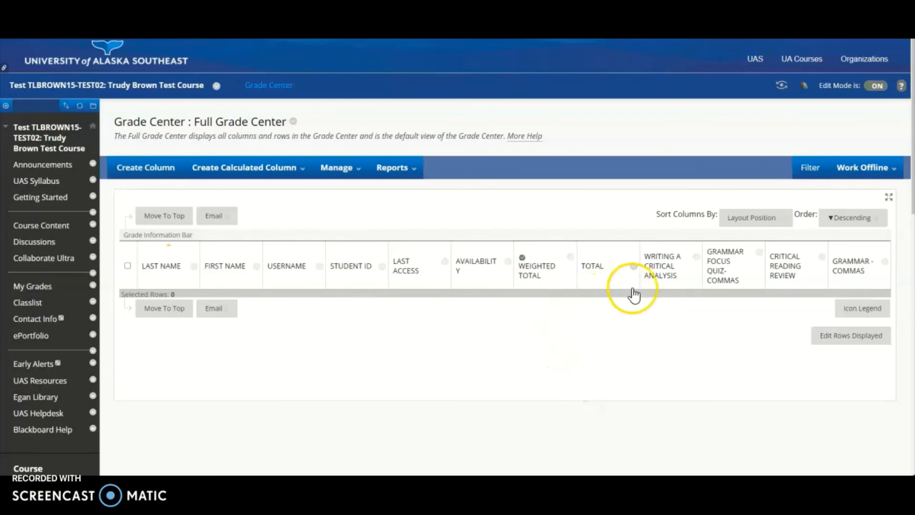
{"action": "mouse_move", "coordinate": [850, 276]}
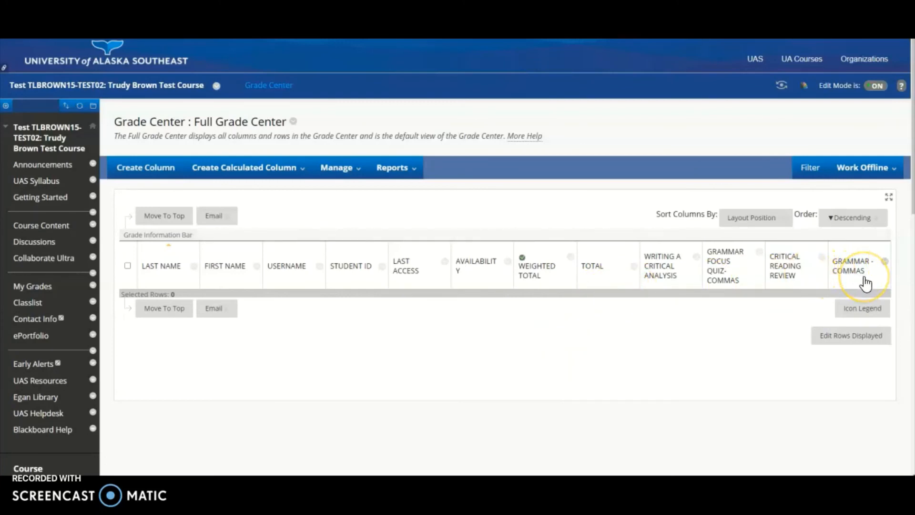